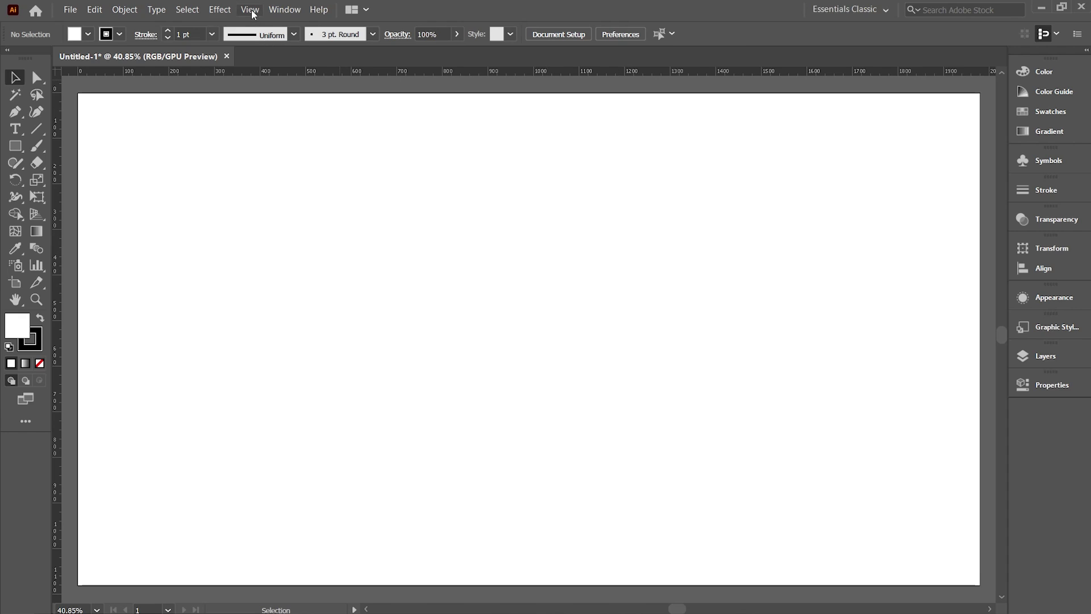
# Enable Smart Guides from the View menu on the empty Untitled-1 document
pyautogui.click(249, 9)
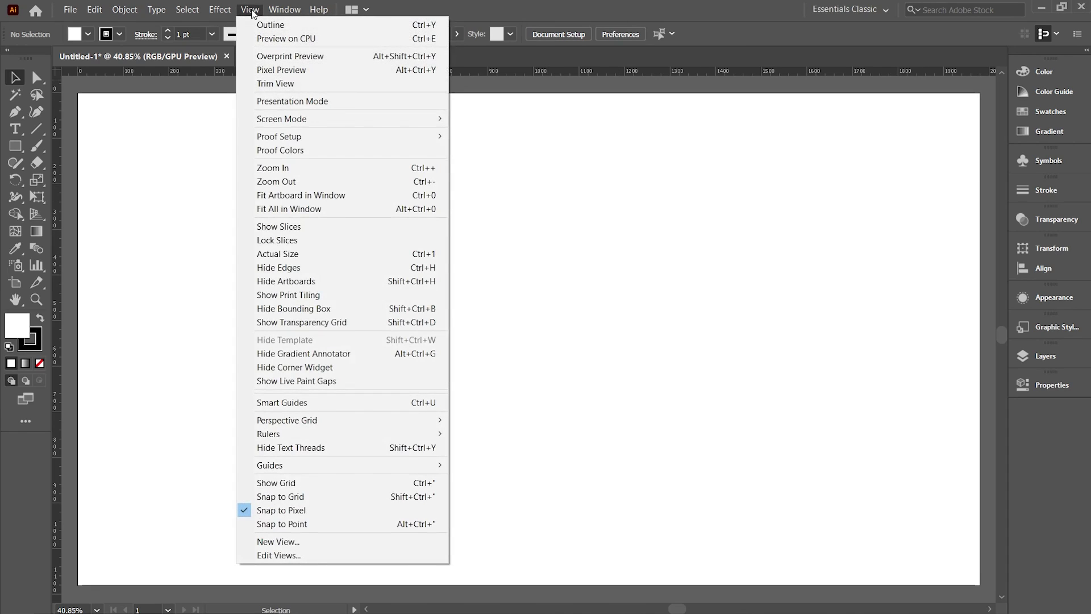
pyautogui.click(280, 403)
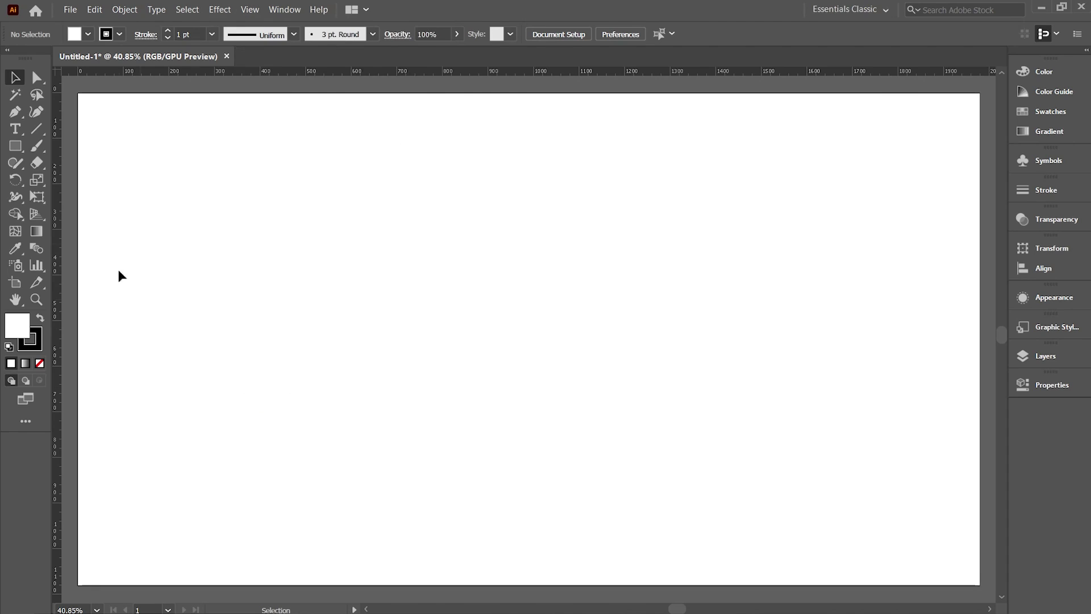
# Draw a 626 × 626 px circle with the Ellipse Tool and nudge it up and left
pyautogui.moveTo(16, 146); pyautogui.dragTo(85, 178)
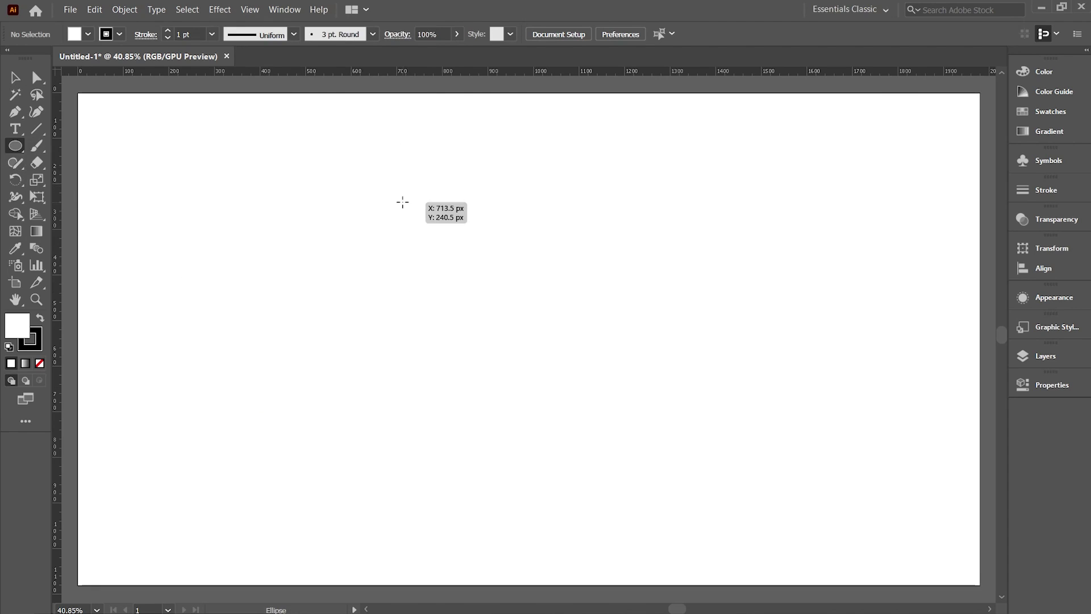
pyautogui.moveTo(402, 202); pyautogui.dragTo(669, 488)
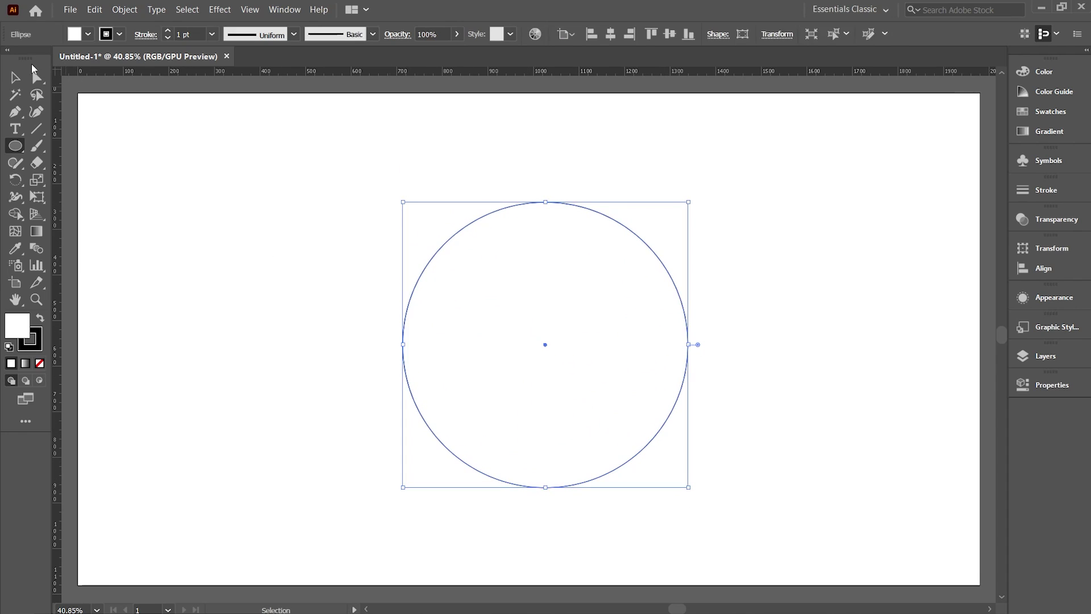
pyautogui.press('v')
pyautogui.moveTo(563, 308); pyautogui.dragTo(511, 285)
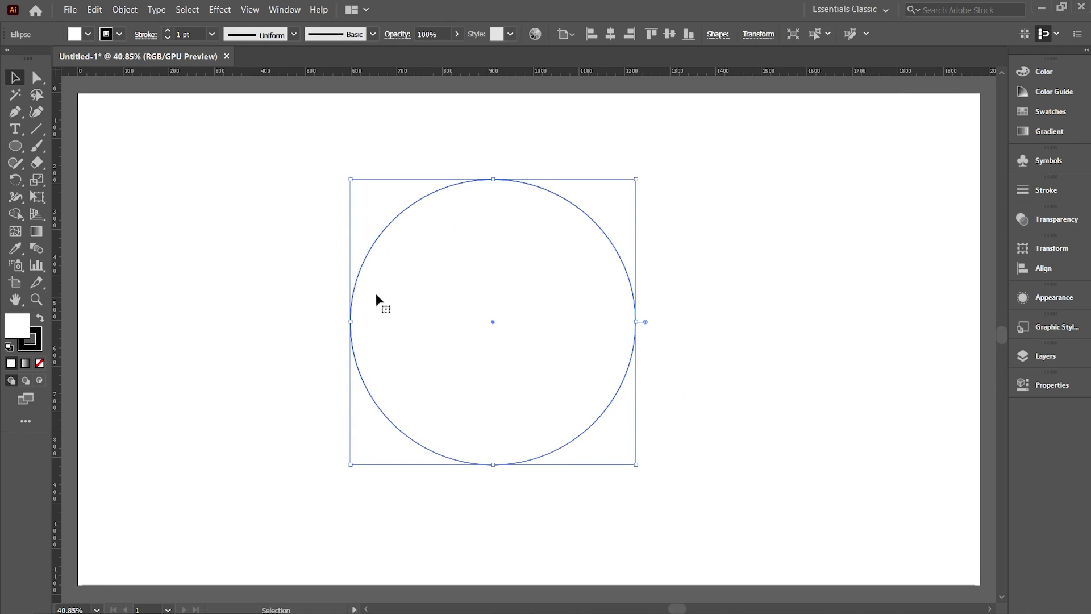
# Type 'WRAP TEXT AROUND A CIRCLE' along the circle's outline with the Type on a Path Tool
pyautogui.click(15, 133)
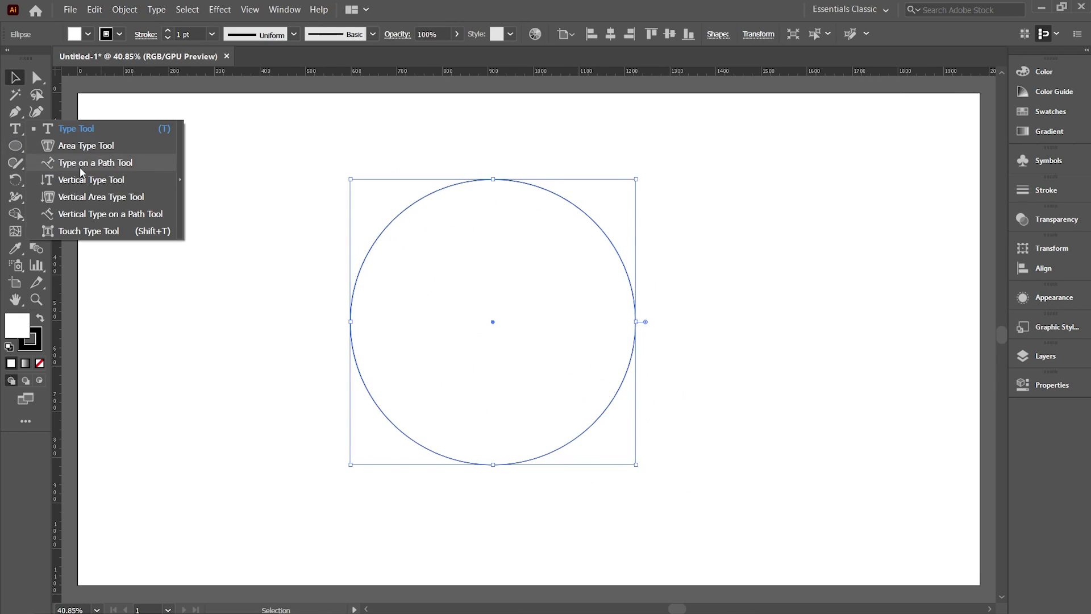
pyautogui.click(107, 166)
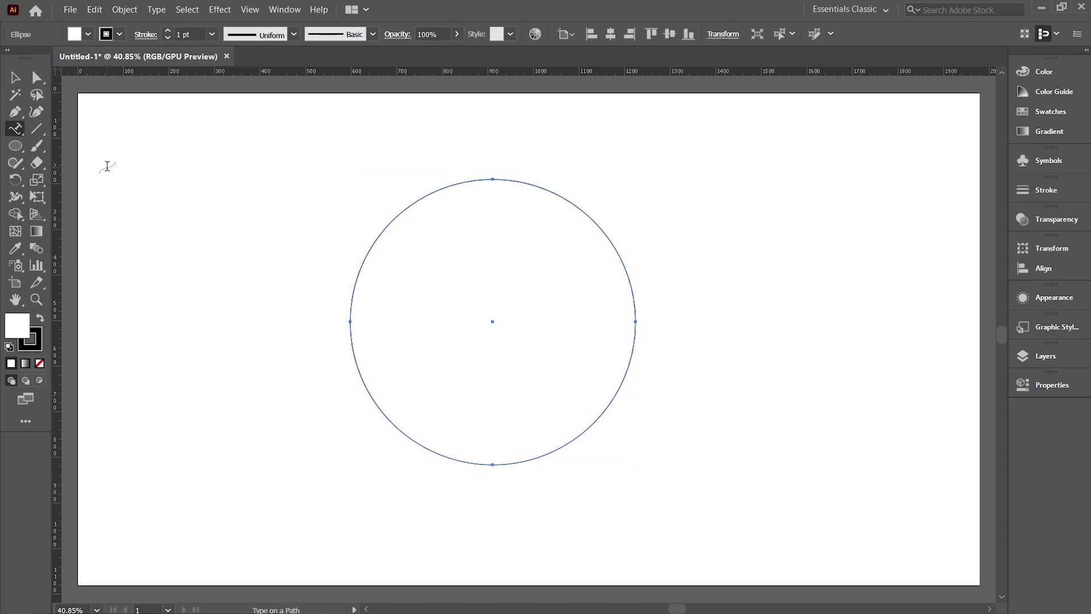
pyautogui.click(395, 216)
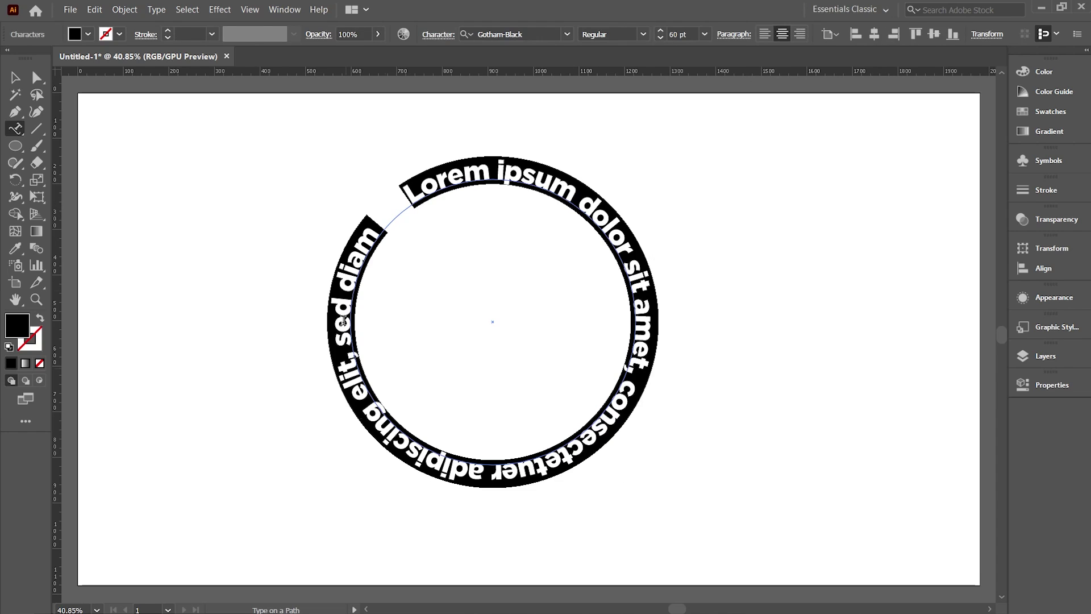
pyautogui.write('WRAP')
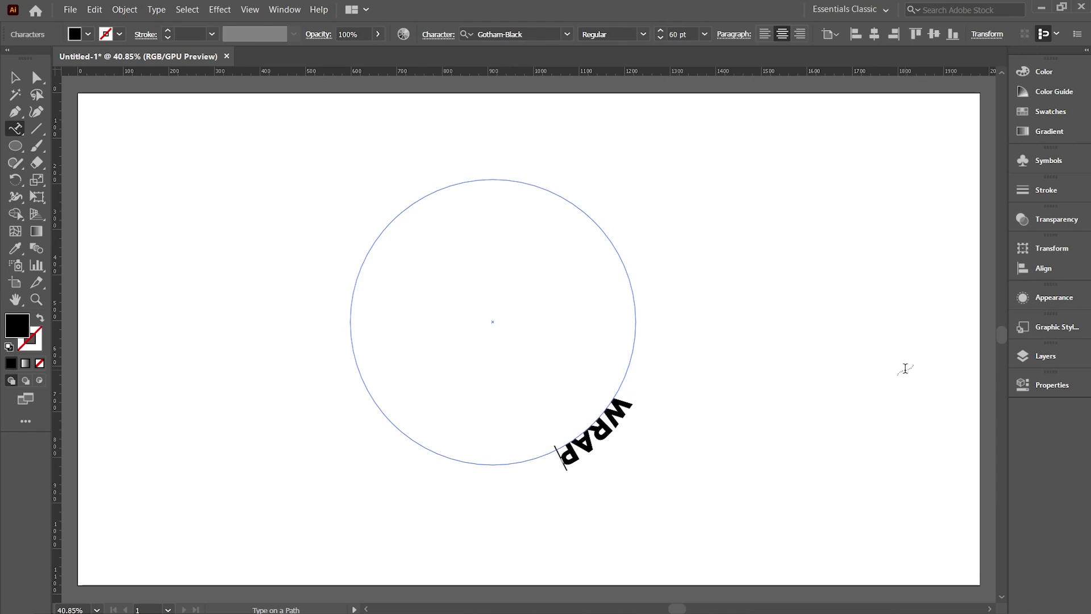
pyautogui.write(' TEXT AROUND A CIRCLE')
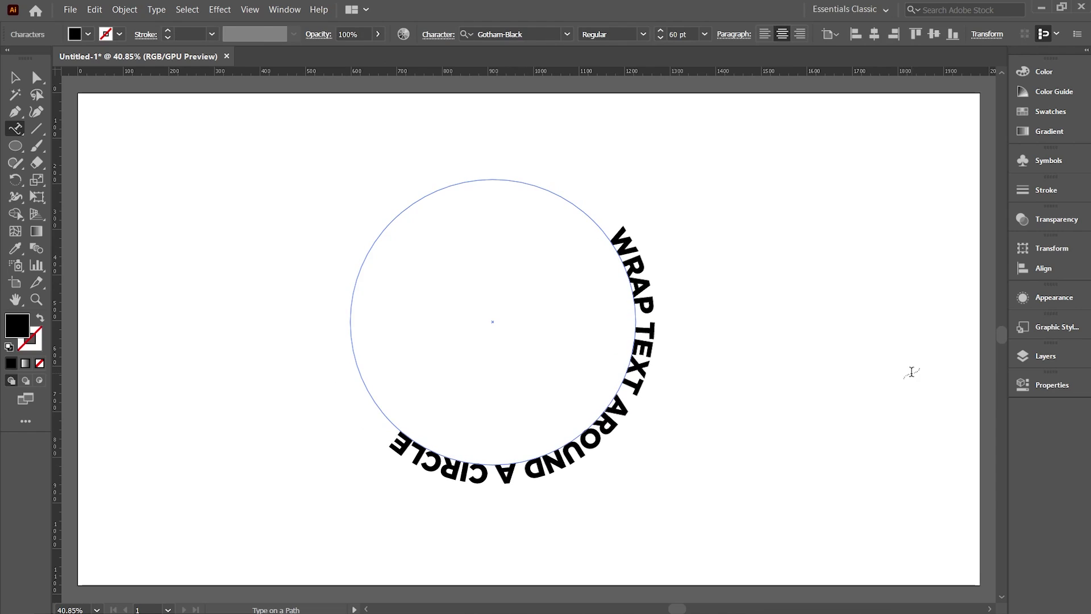
# Drag the path-type brackets to centre 'WRAP TEXT AROUND A CIRCLE' over the circle's top, then deselect
pyautogui.click(19, 79)
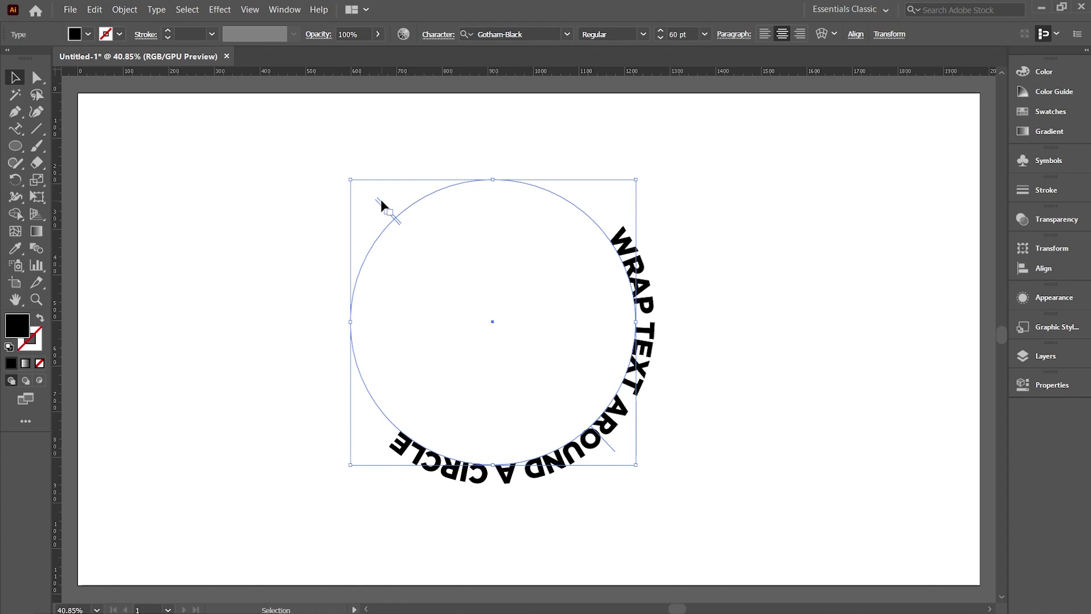
pyautogui.moveTo(378, 202); pyautogui.dragTo(458, 462)
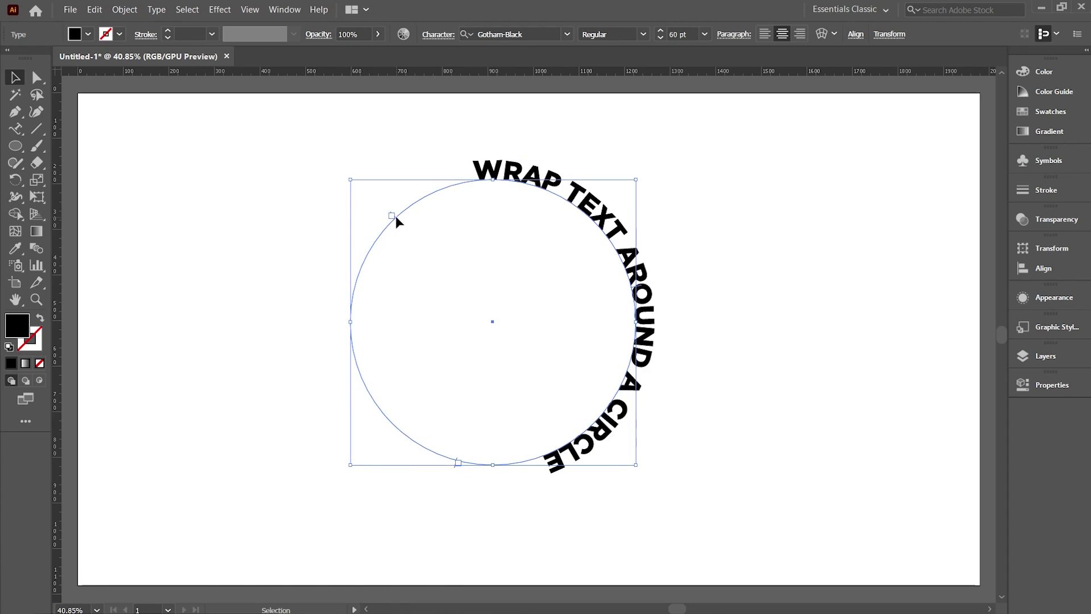
pyautogui.moveTo(395, 216); pyautogui.dragTo(361, 322)
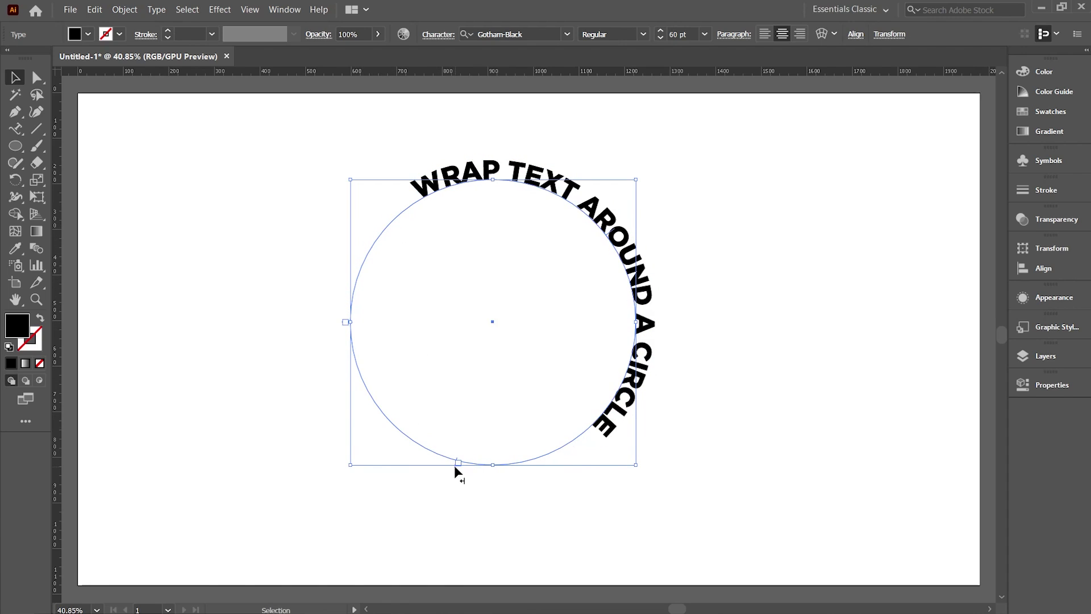
pyautogui.moveTo(458, 470); pyautogui.dragTo(637, 321)
pyautogui.click(649, 322)
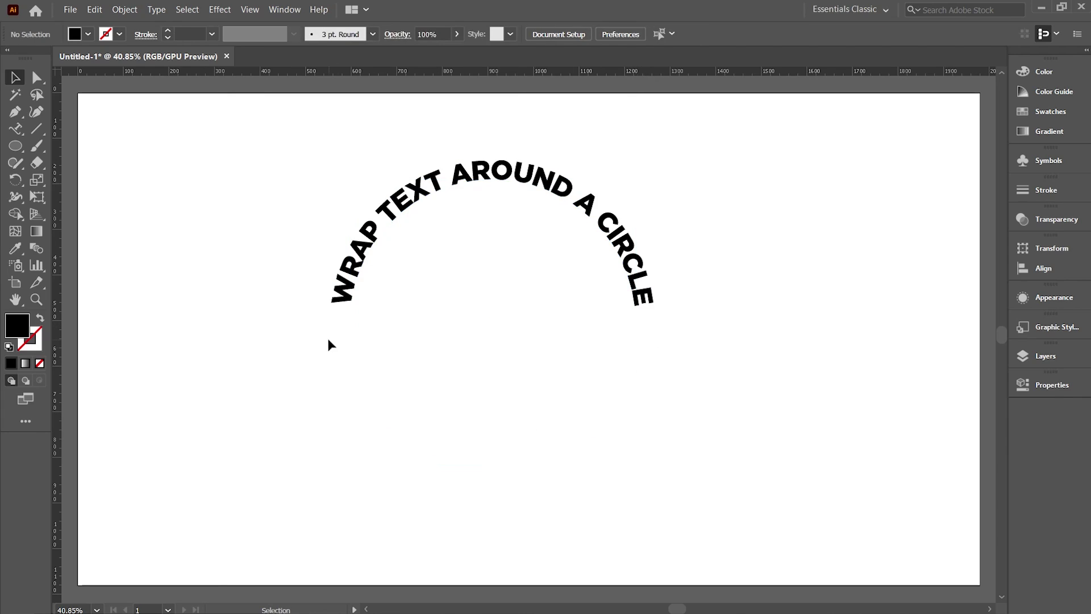
# Paste a copy of the circle text in front and rotate it to the circle's bottom
pyautogui.click(639, 282)
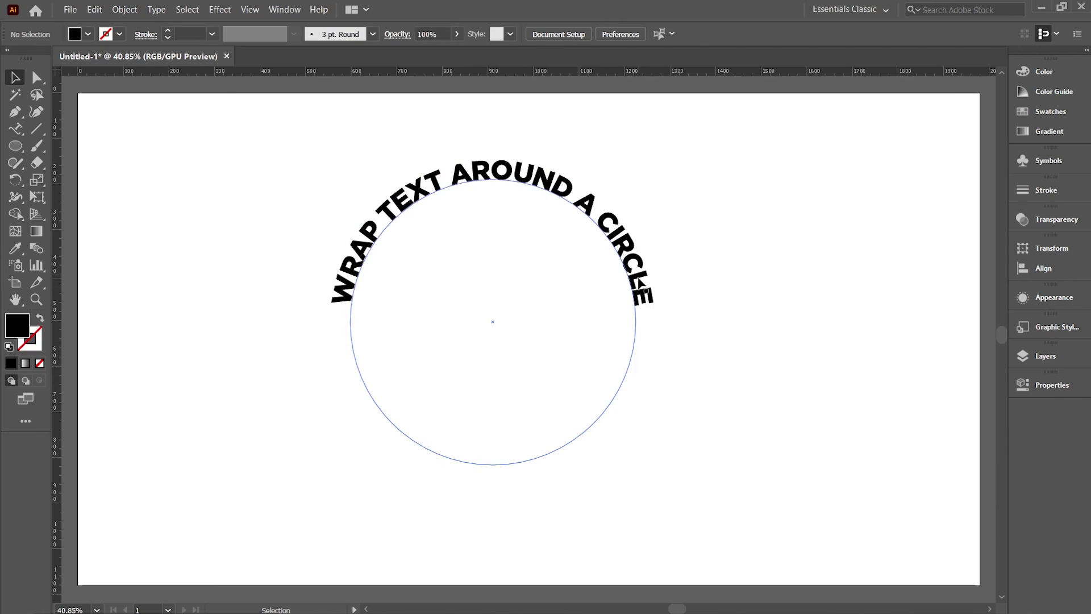
pyautogui.hotkey('ctrl', 'c')
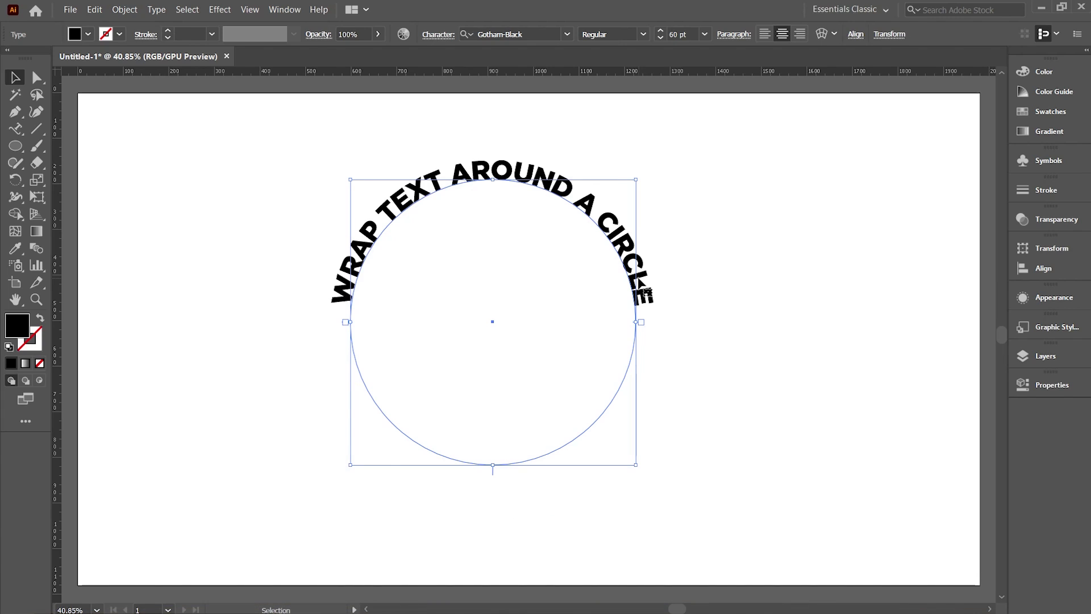
pyautogui.click(94, 11)
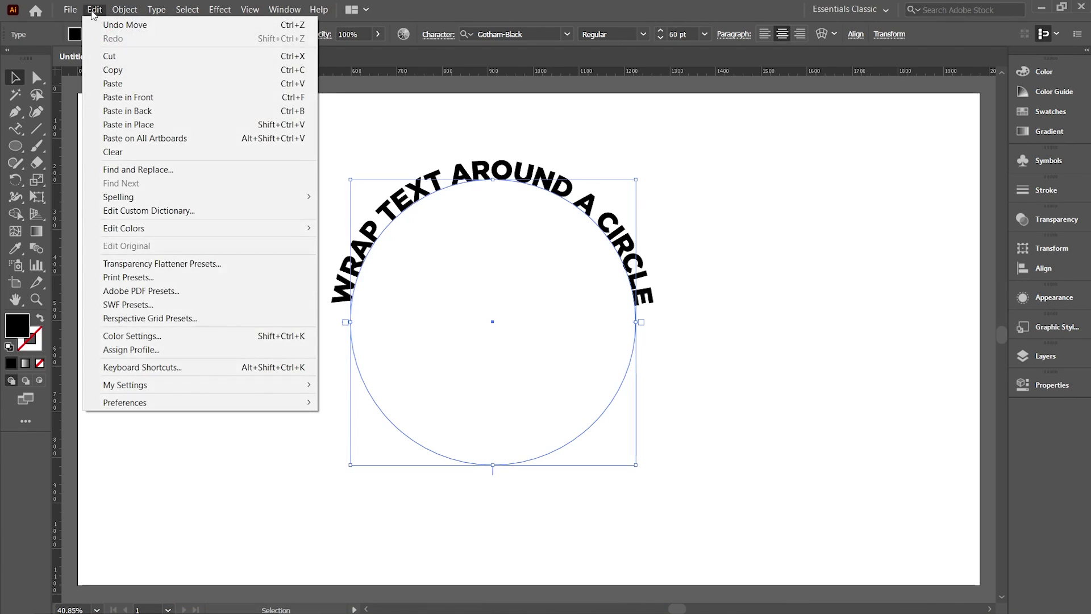
pyautogui.click(139, 126)
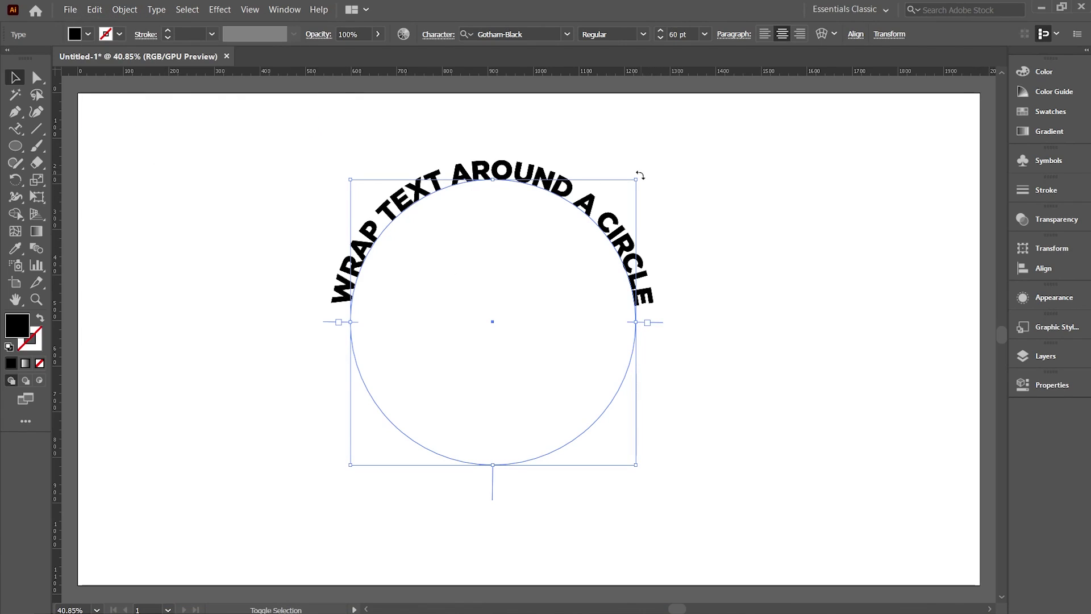
pyautogui.moveTo(640, 176); pyautogui.dragTo(357, 425)
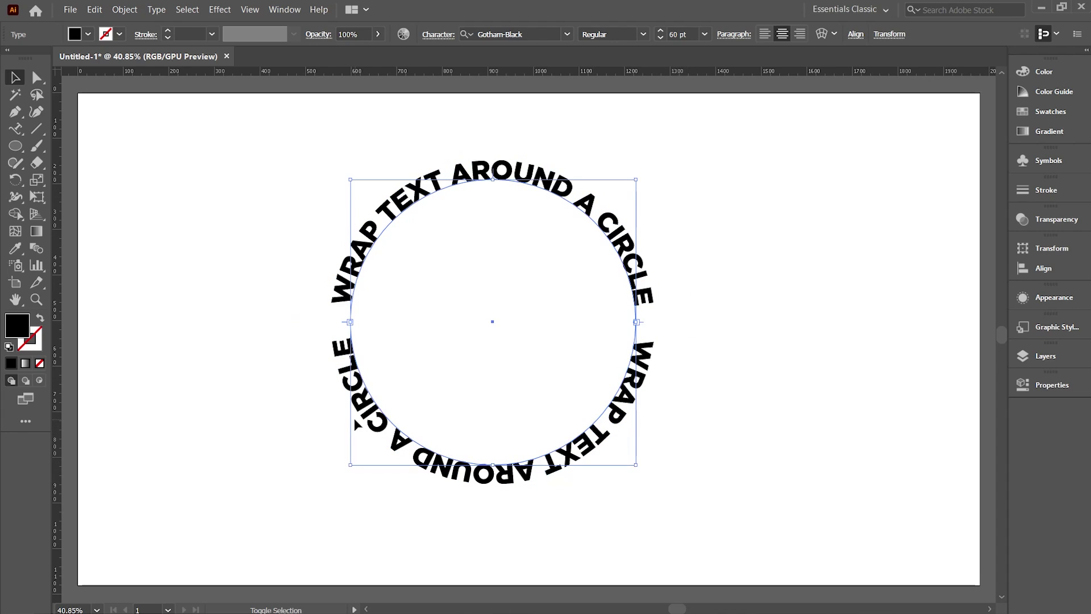
# Replace the lower copy's wording with 'IN ADOBE ILLUSTRATOR CC20' and deselect
pyautogui.click(701, 342)
pyautogui.press('t')
pyautogui.moveTo(644, 341); pyautogui.dragTo(272, 350)
pyautogui.write('IN AD')
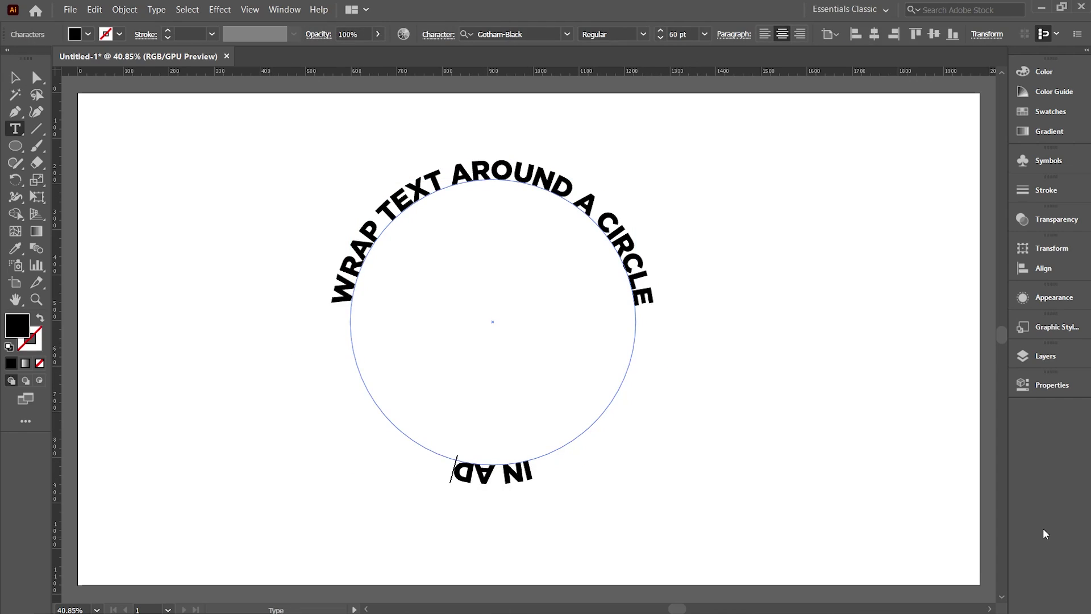
pyautogui.write('OBE ILLUSTRAT')
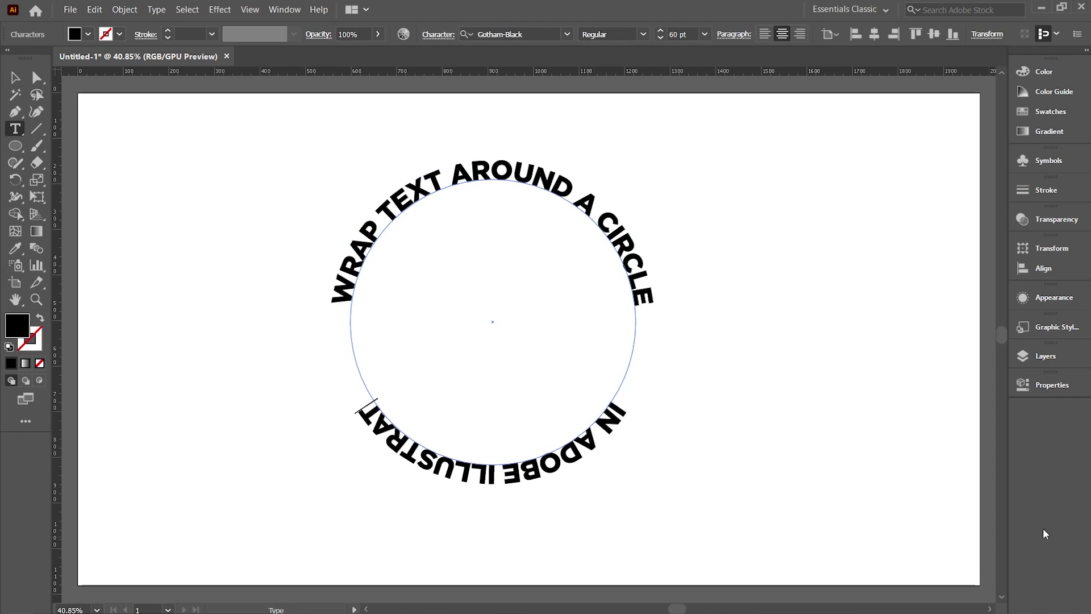
pyautogui.write('OR CC20')
pyautogui.press('Escape')
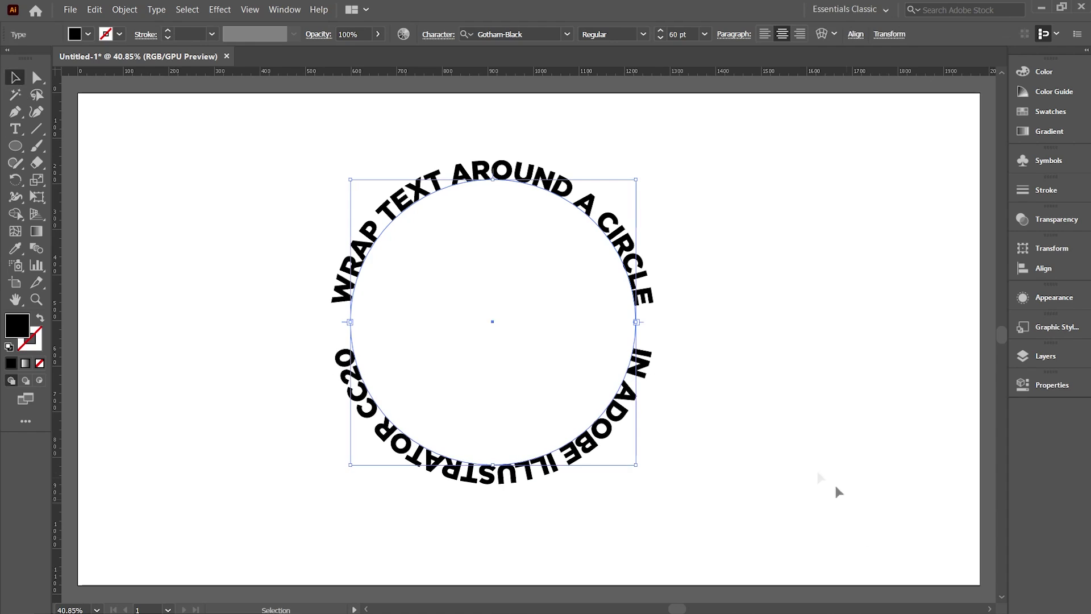
pyautogui.click(835, 493)
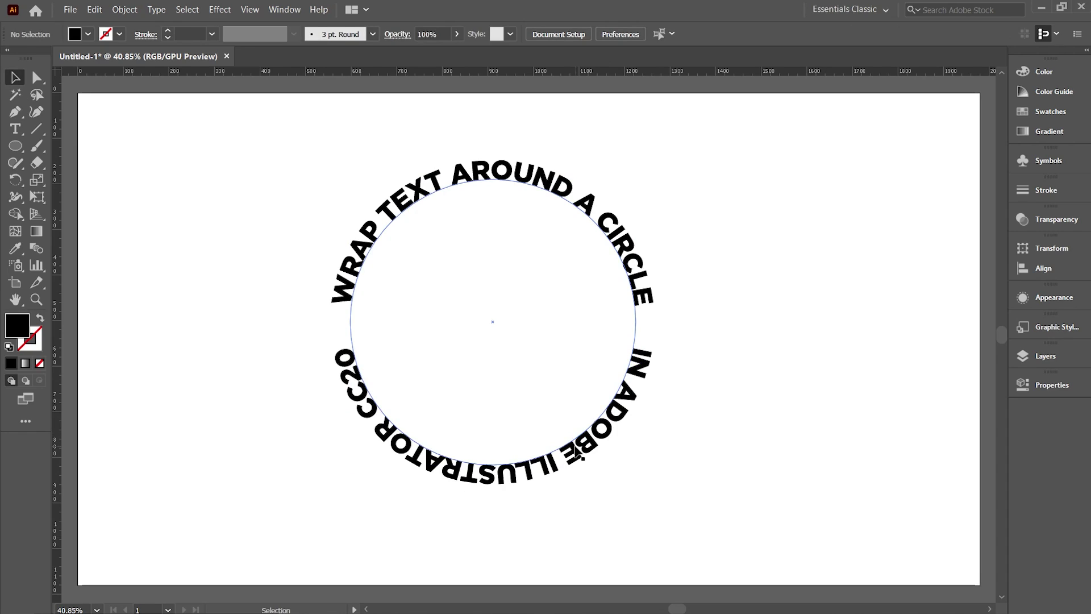
# In Type on a Path Options, check Flip and set Align to Path to Ascender for the bottom text
pyautogui.click(576, 452)
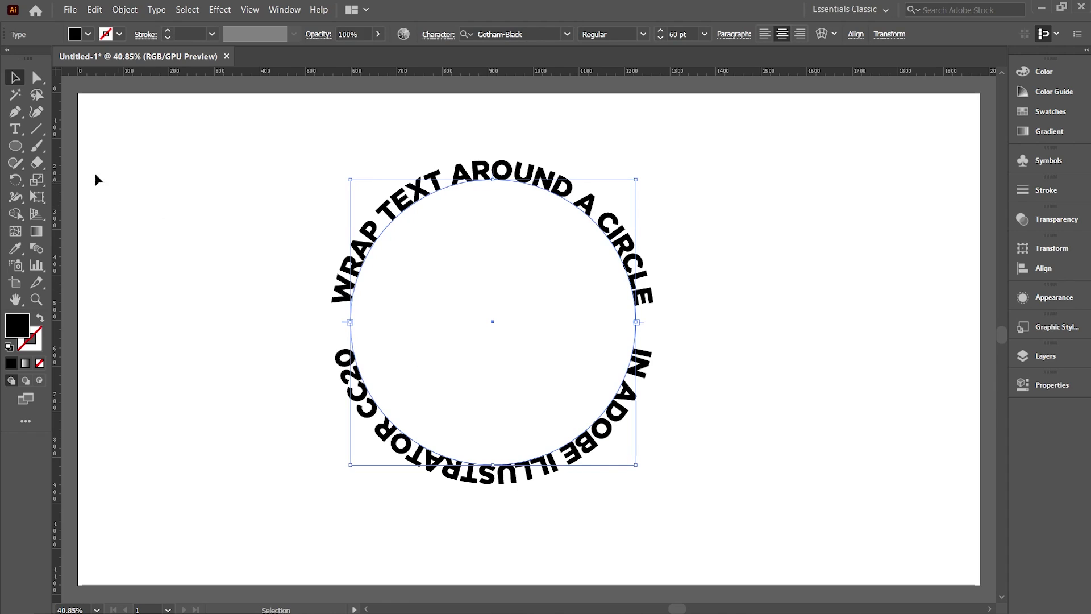
pyautogui.moveTo(22, 133); pyautogui.dragTo(63, 163)
pyautogui.doubleClick(19, 135)
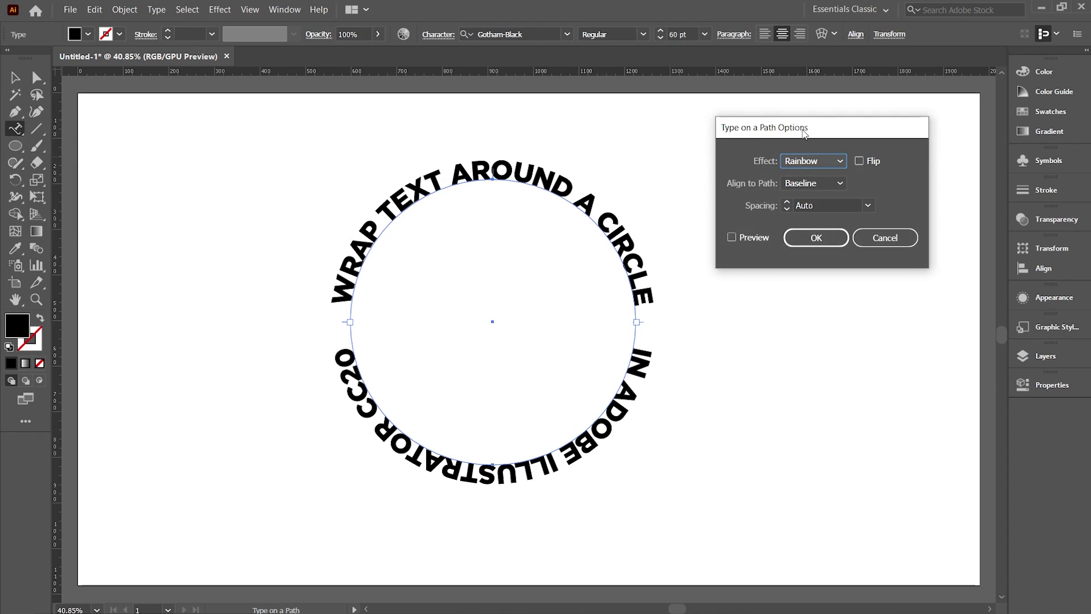
pyautogui.click(732, 238)
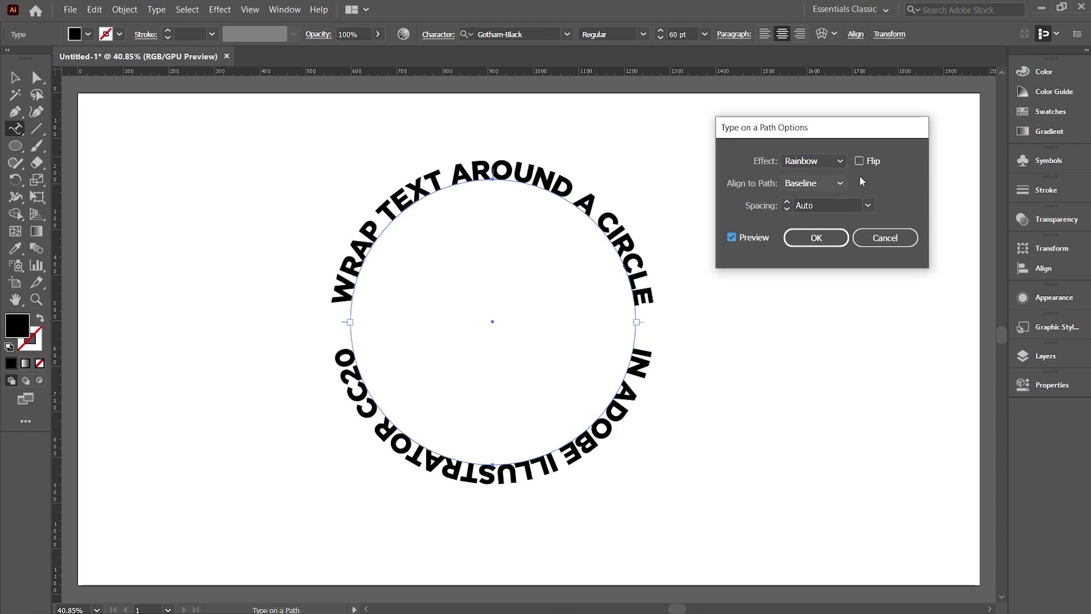
pyautogui.click(859, 161)
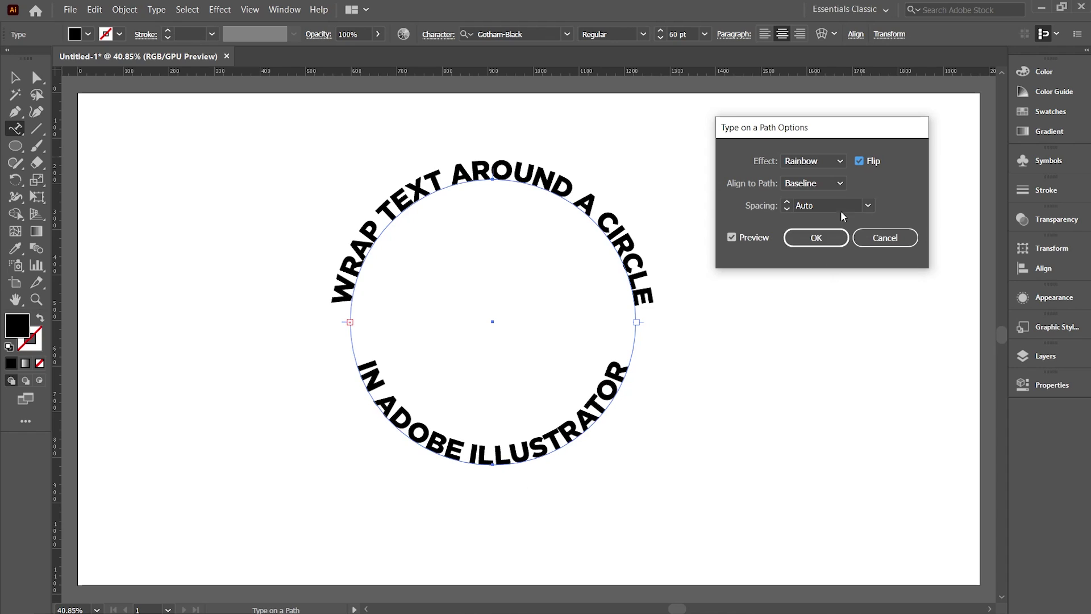
pyautogui.click(844, 184)
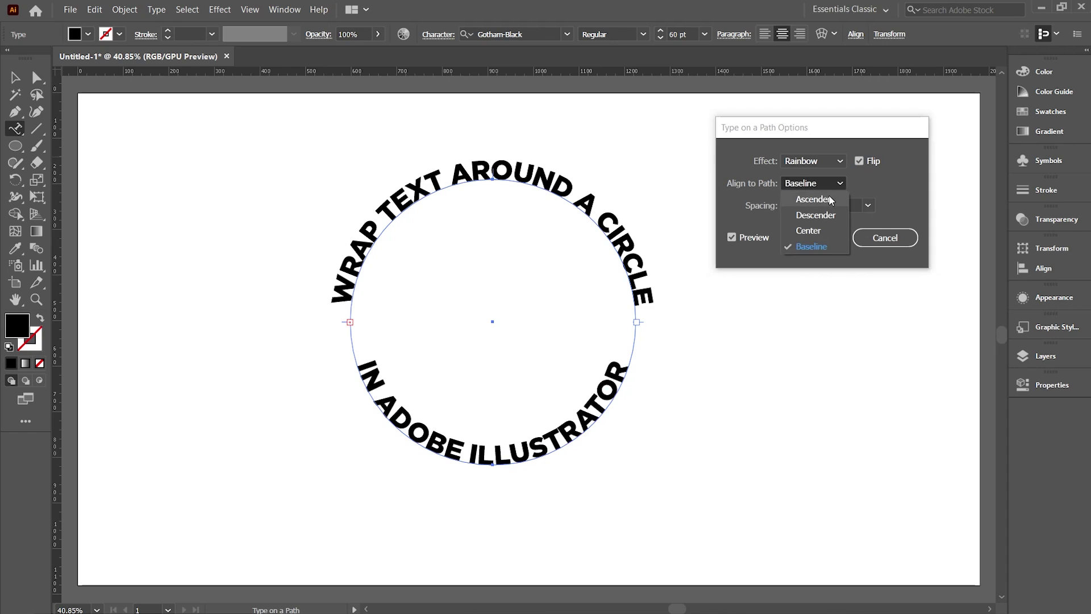
pyautogui.click(831, 199)
pyautogui.click(819, 237)
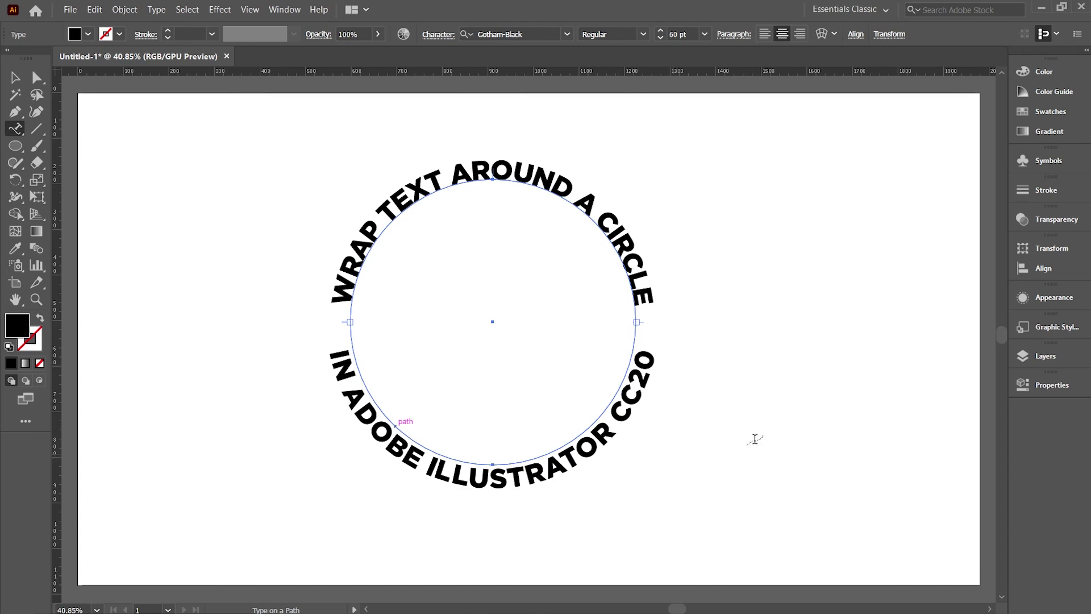
# Show the Properties panel listing the caption's 180° rotation, Gotham-Black 60 pt and −25 tracking
pyautogui.click(1043, 384)
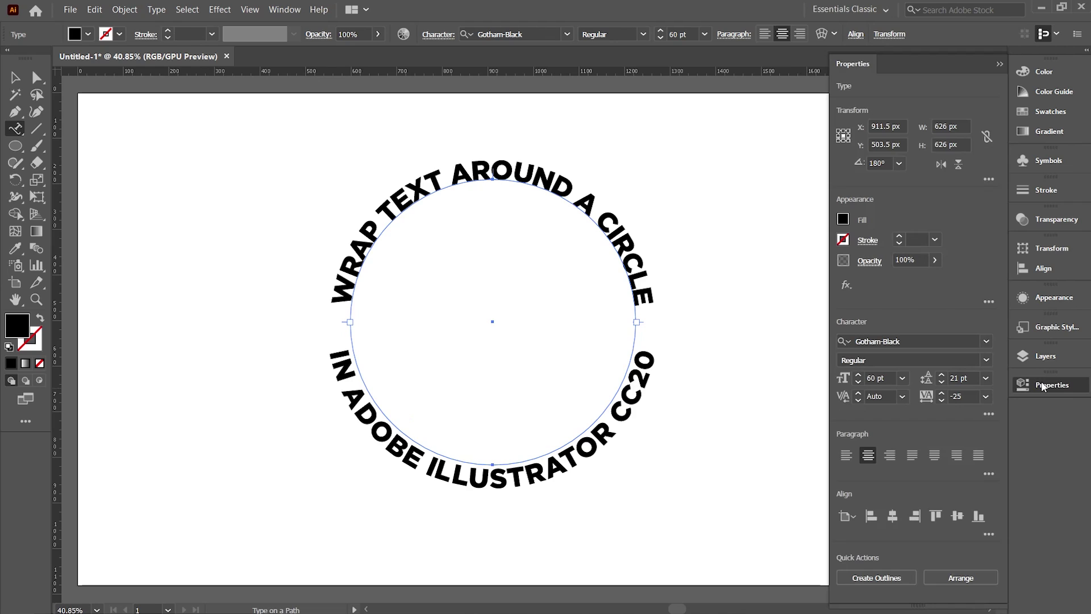
pyautogui.click(297, 5)
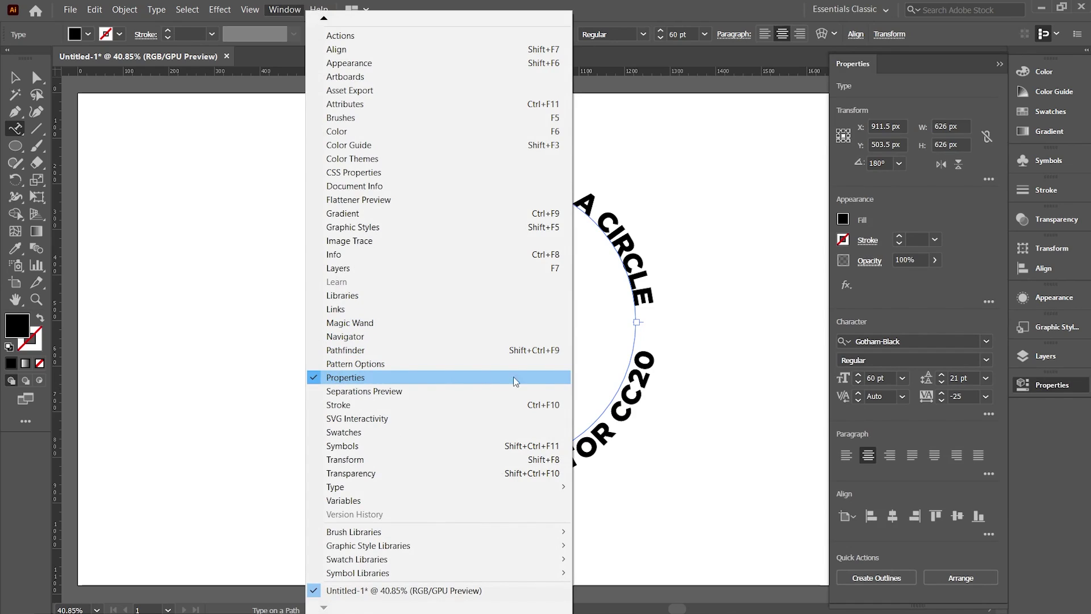
pyautogui.click(1081, 417)
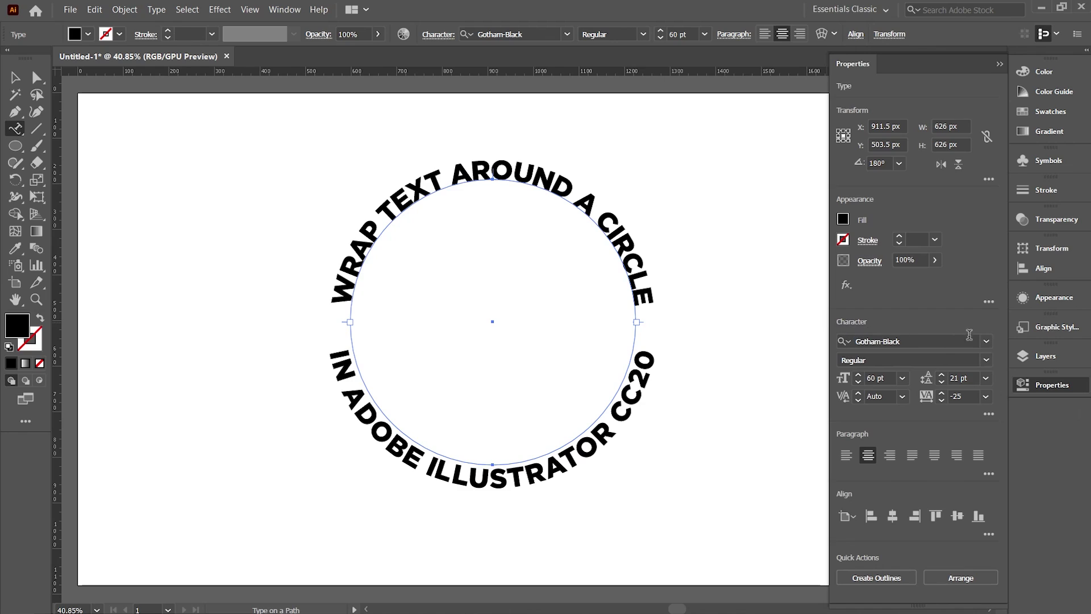
# Raise the bottom text's Baseline Shift to 7 pt in the Character options, then deselect
pyautogui.click(990, 413)
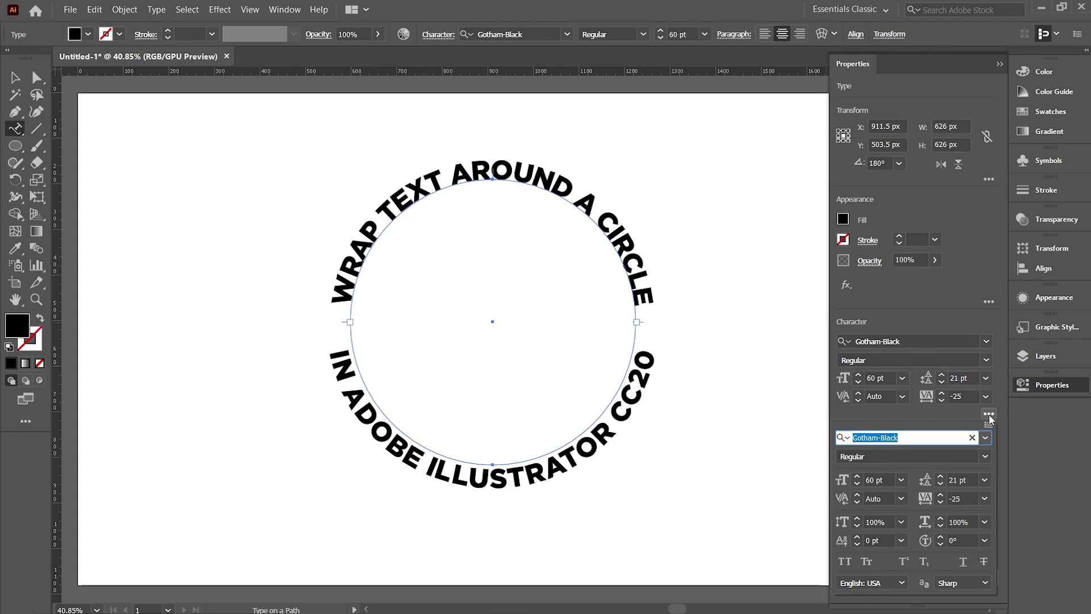
pyautogui.click(858, 537)
pyautogui.click(857, 537)
pyautogui.click(858, 537)
pyautogui.click(857, 536)
pyautogui.click(858, 537)
pyautogui.click(857, 537)
pyautogui.click(858, 536)
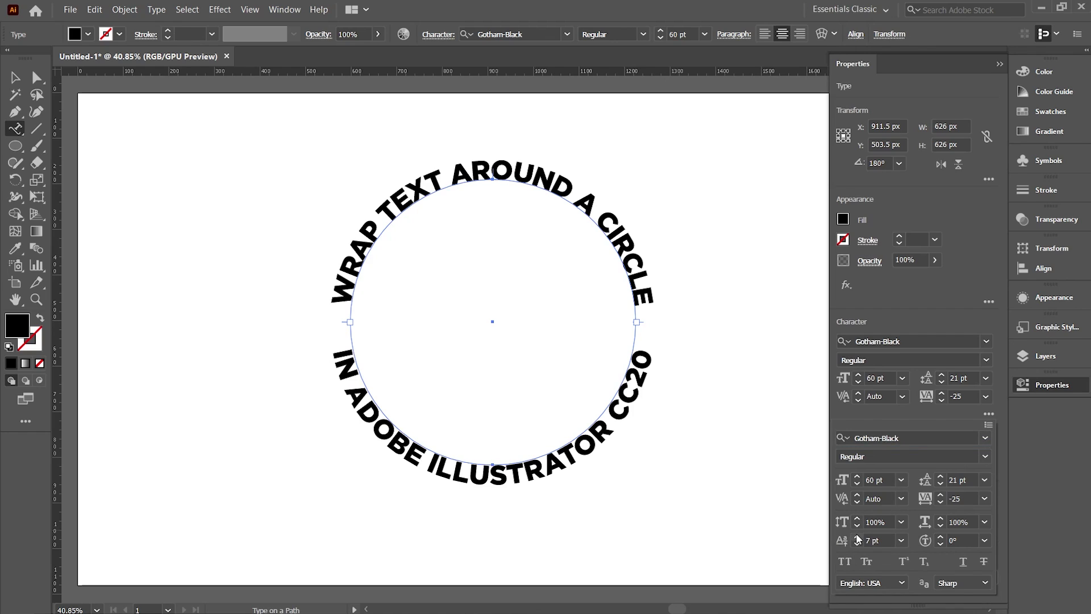
pyautogui.click(1048, 382)
pyautogui.press('Escape')
pyautogui.click(740, 258)
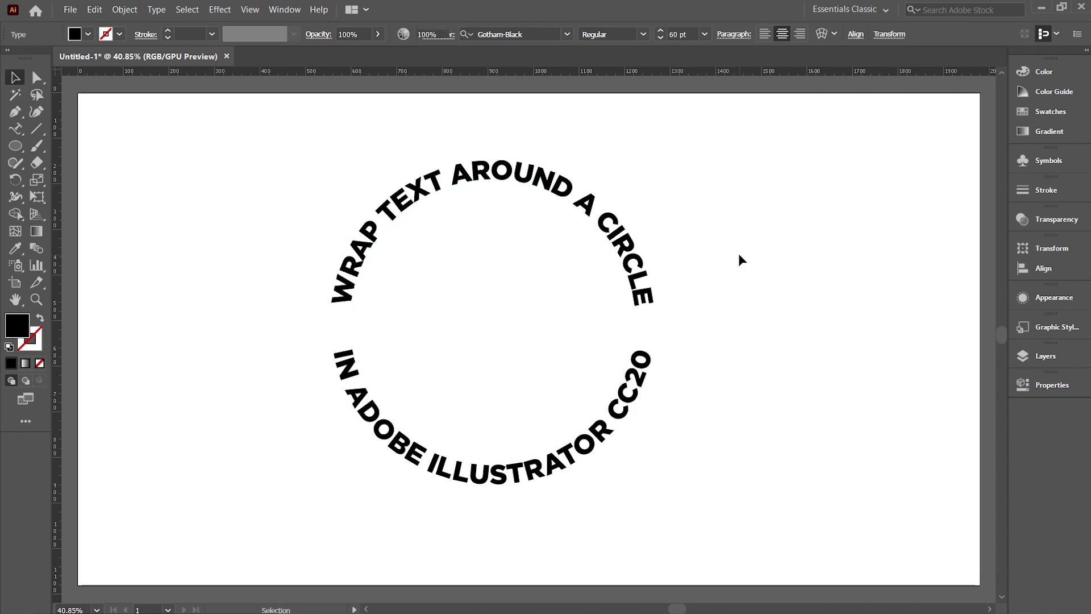